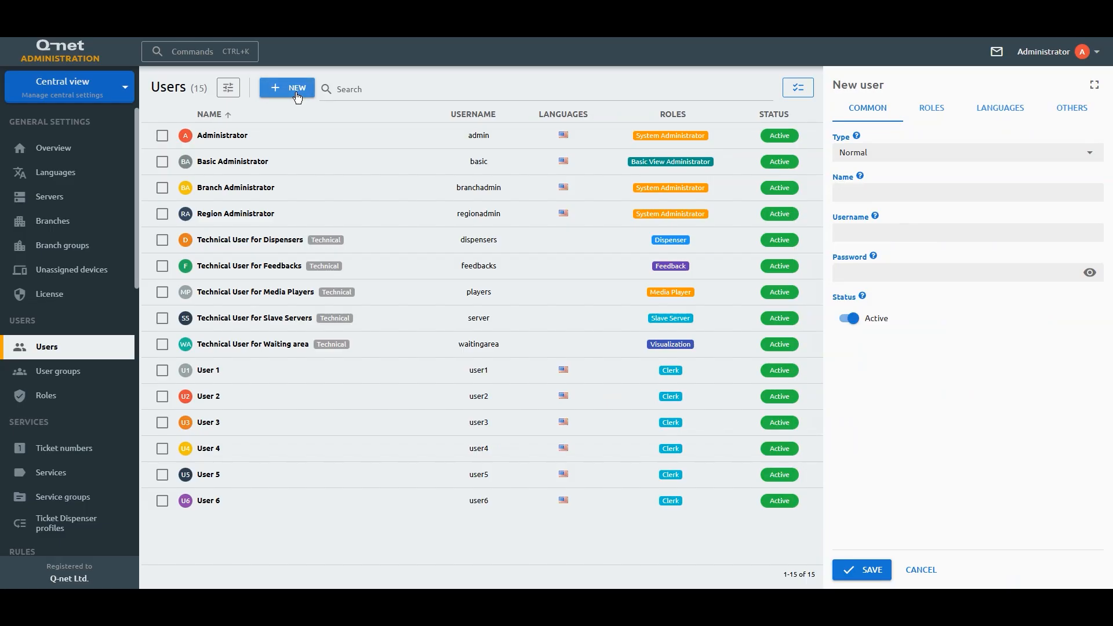
Step: Set the new user's type to Normal after briefly trying Technical
{"action": "left_click", "coordinate": [850, 190]}
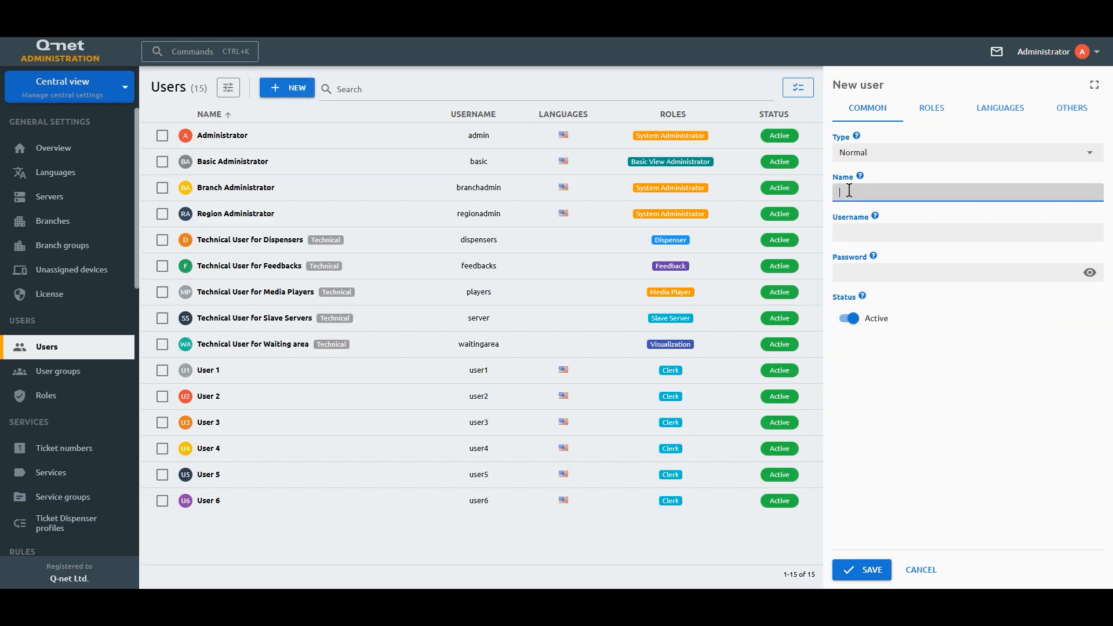
{"action": "left_click", "coordinate": [889, 154]}
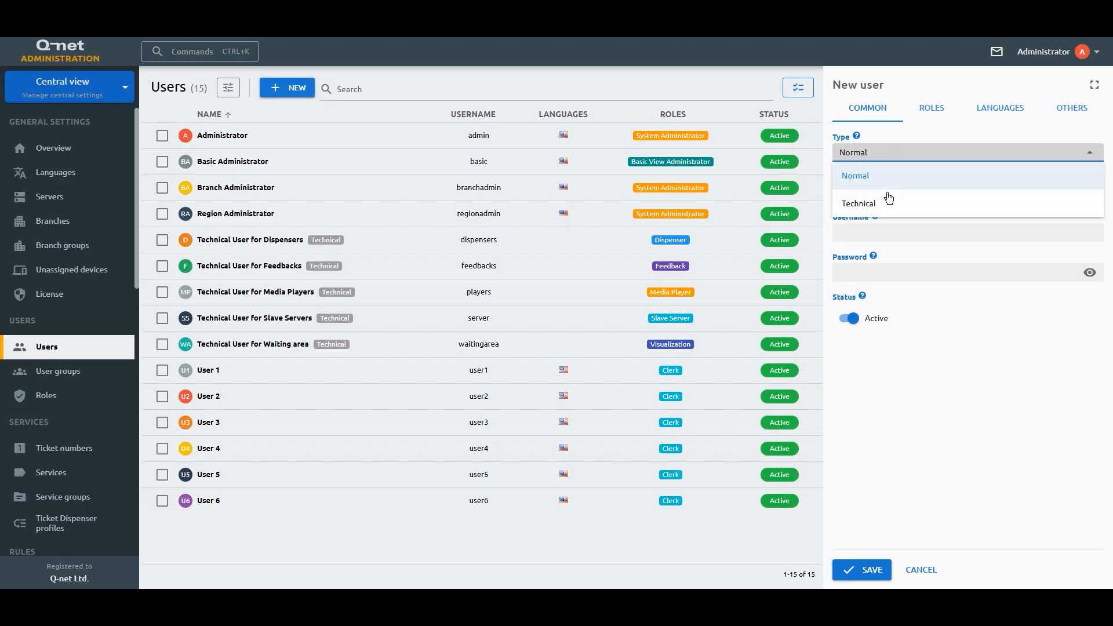
{"action": "left_click", "coordinate": [888, 203]}
{"action": "left_click", "coordinate": [885, 156]}
{"action": "left_click", "coordinate": [885, 175]}
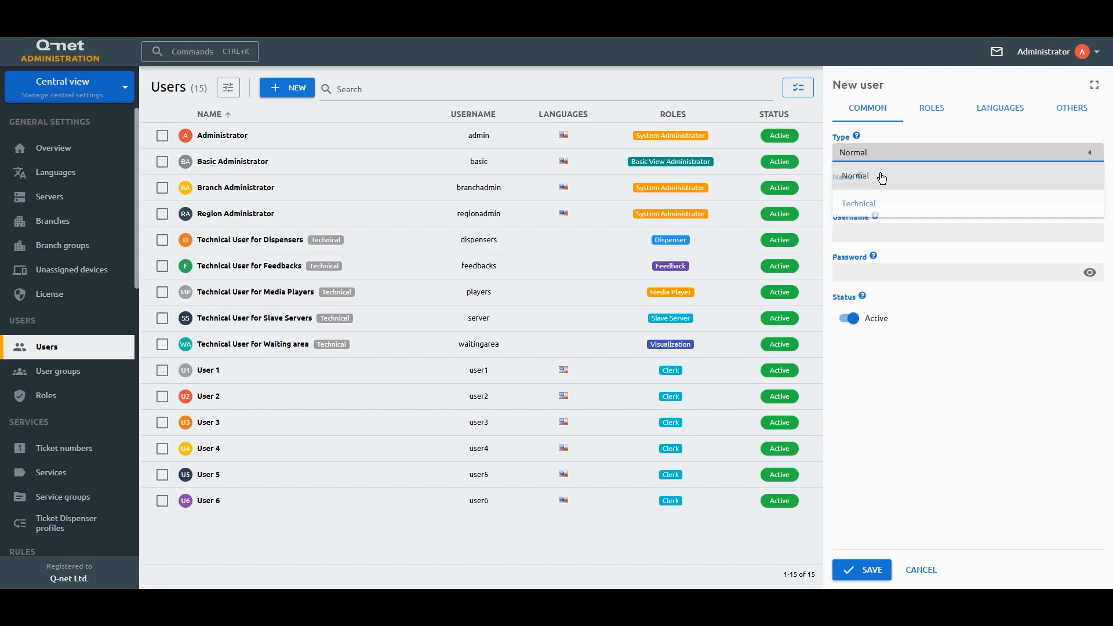
{"action": "left_click", "coordinate": [880, 193]}
Step: Fill in the user's full name, username and password, checking the masked password
{"action": "type", "text": "John Smith"}
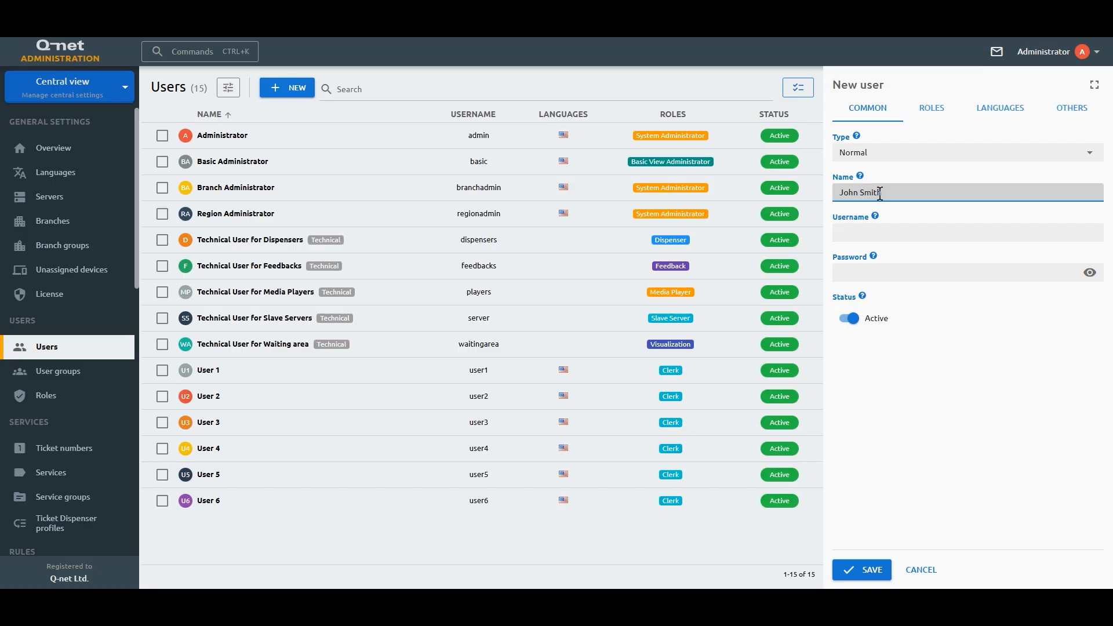
{"action": "key", "text": "Tab"}
{"action": "type", "text": "jsmith"}
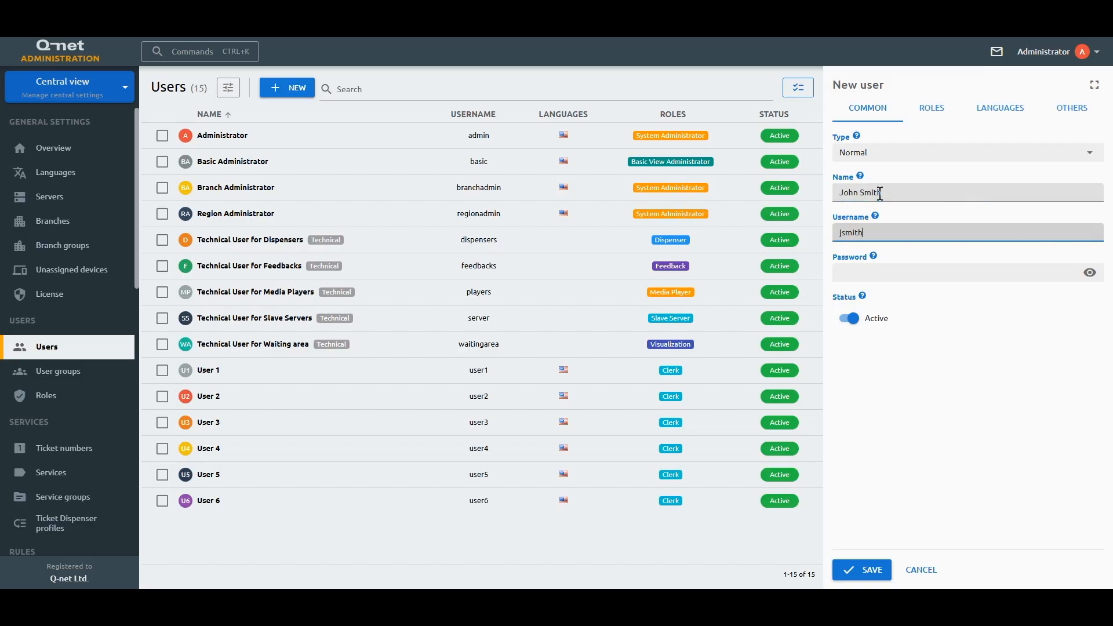
{"action": "key", "text": "Tab"}
{"action": "type", "text": "password"}
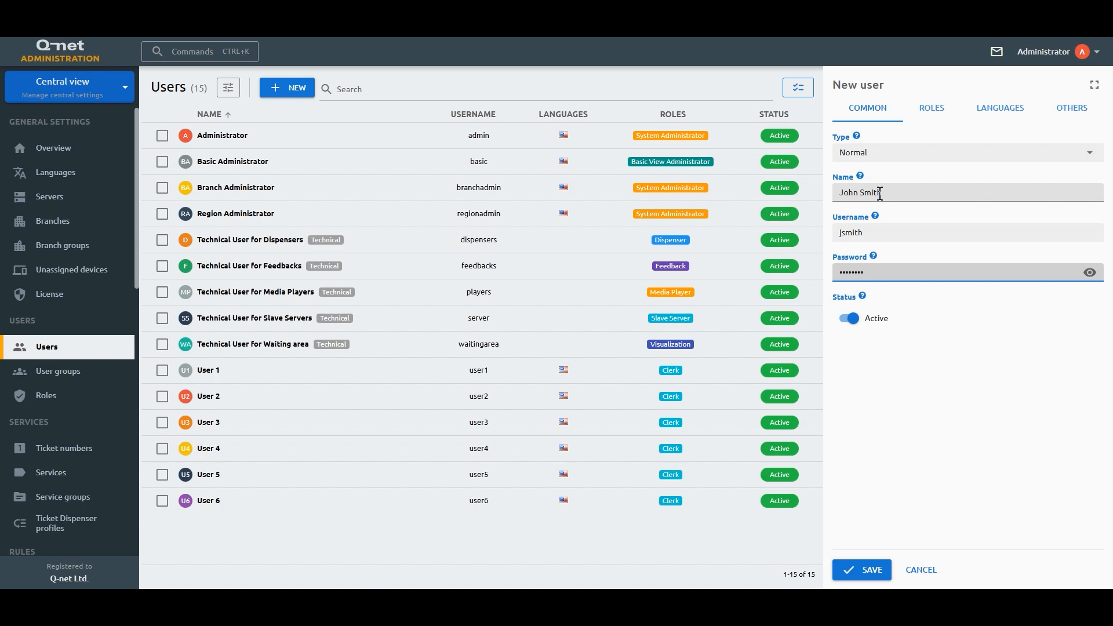
{"action": "left_click", "coordinate": [1090, 272]}
{"action": "left_click", "coordinate": [1090, 273]}
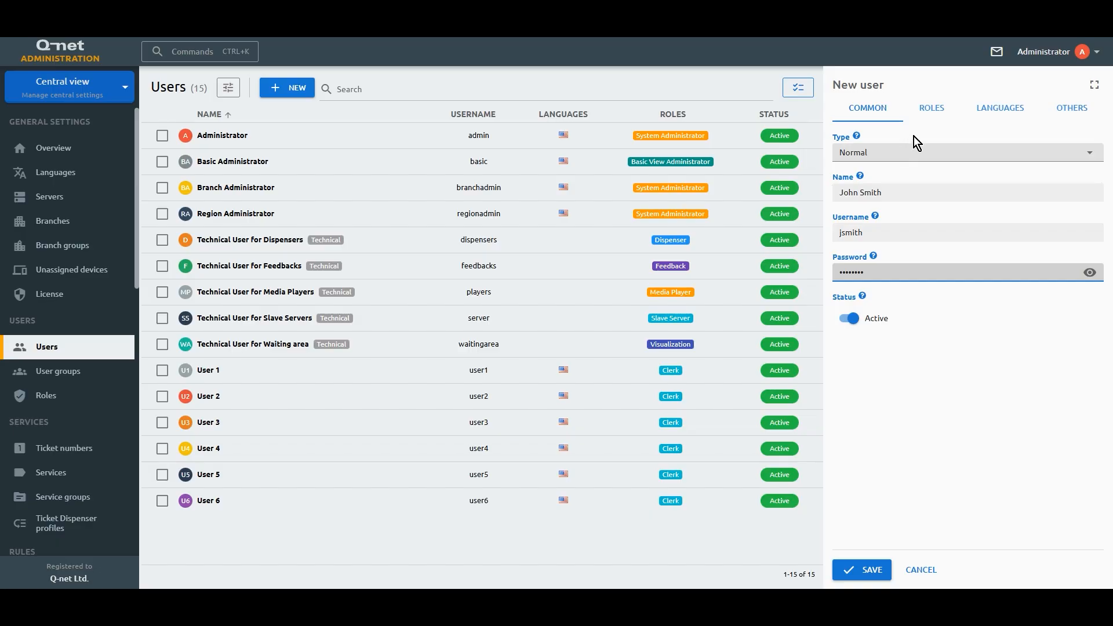
Step: Give the user Clerk at Default branch, New Branch and centrally, then save
{"action": "left_click", "coordinate": [932, 111]}
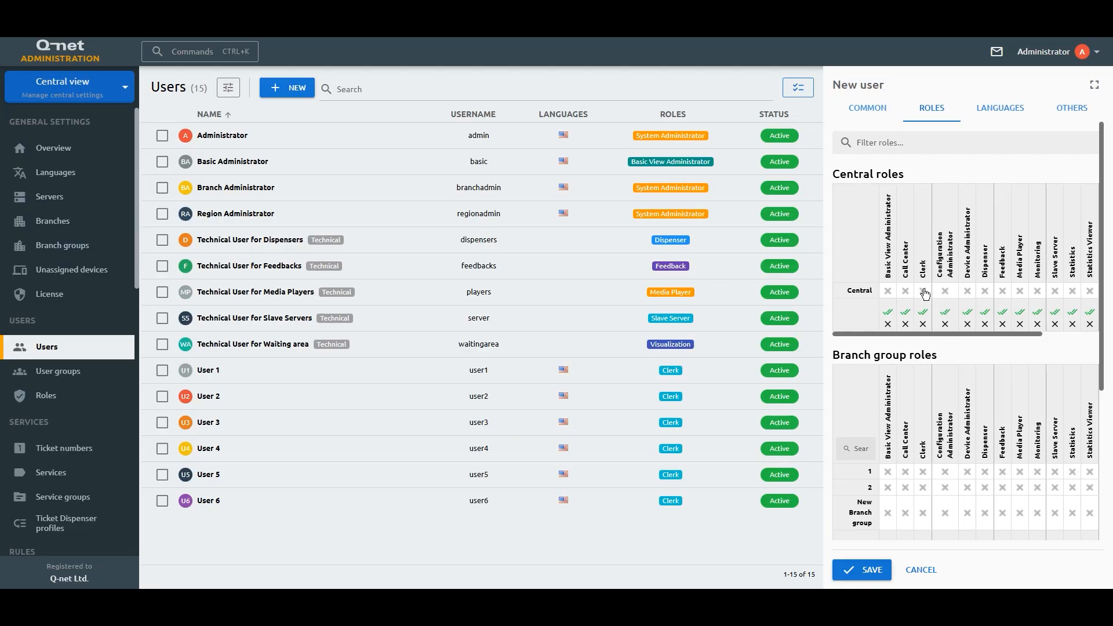
{"action": "scroll", "coordinate": [934, 399], "scroll_direction": "down", "scroll_amount": 1}
{"action": "scroll", "coordinate": [935, 399], "scroll_direction": "down", "scroll_amount": 3}
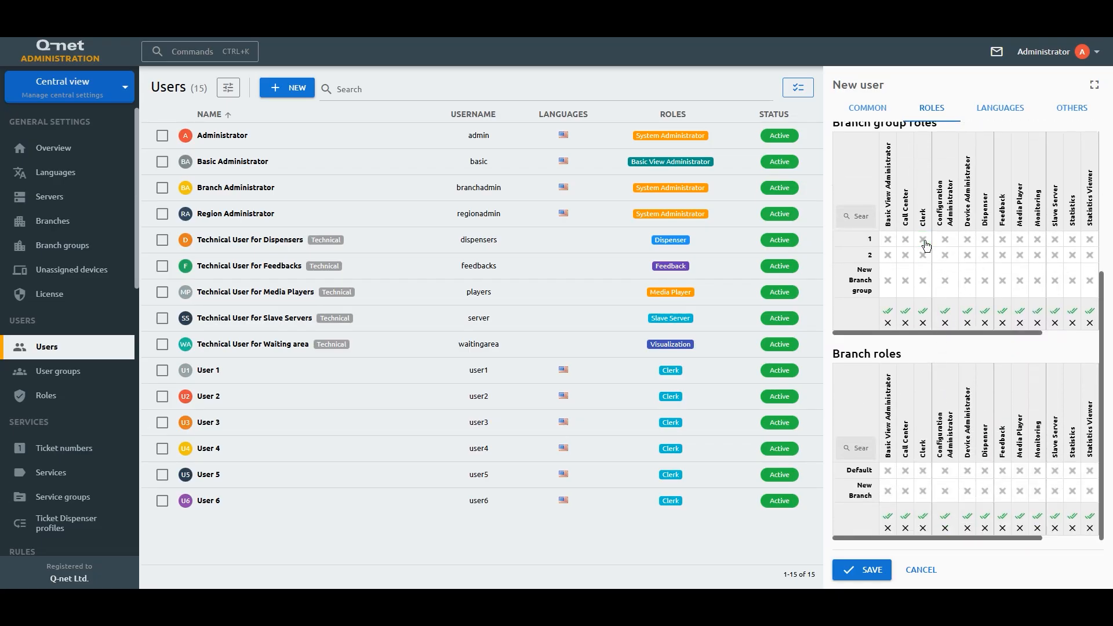
{"action": "left_click", "coordinate": [923, 470]}
{"action": "left_click", "coordinate": [926, 491]}
{"action": "scroll", "coordinate": [928, 377], "scroll_direction": "up", "scroll_amount": 4}
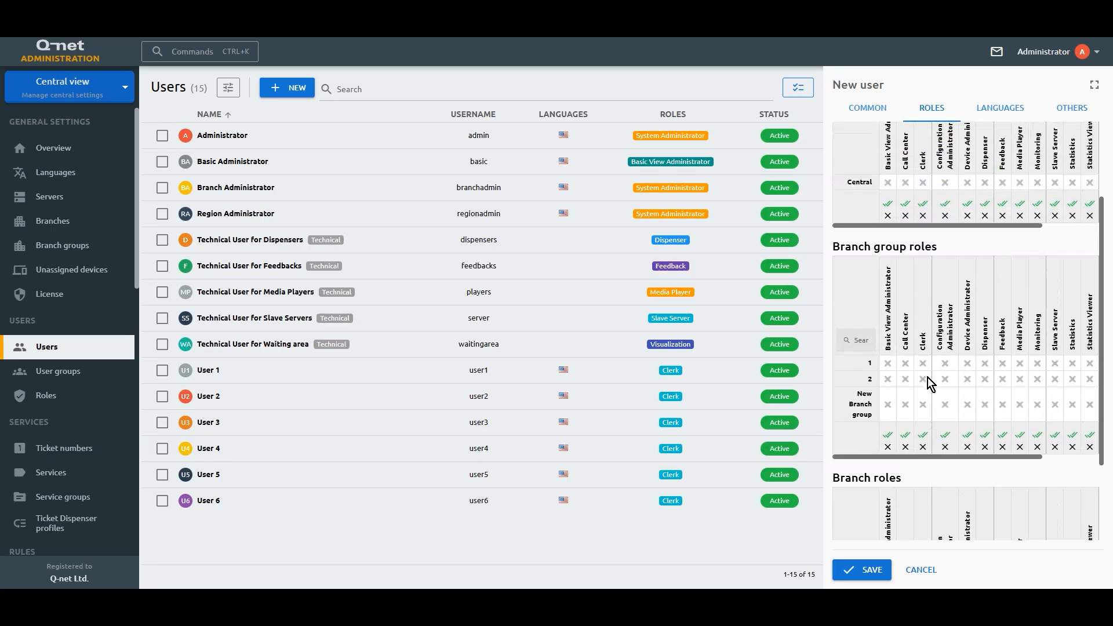
{"action": "left_click", "coordinate": [923, 291]}
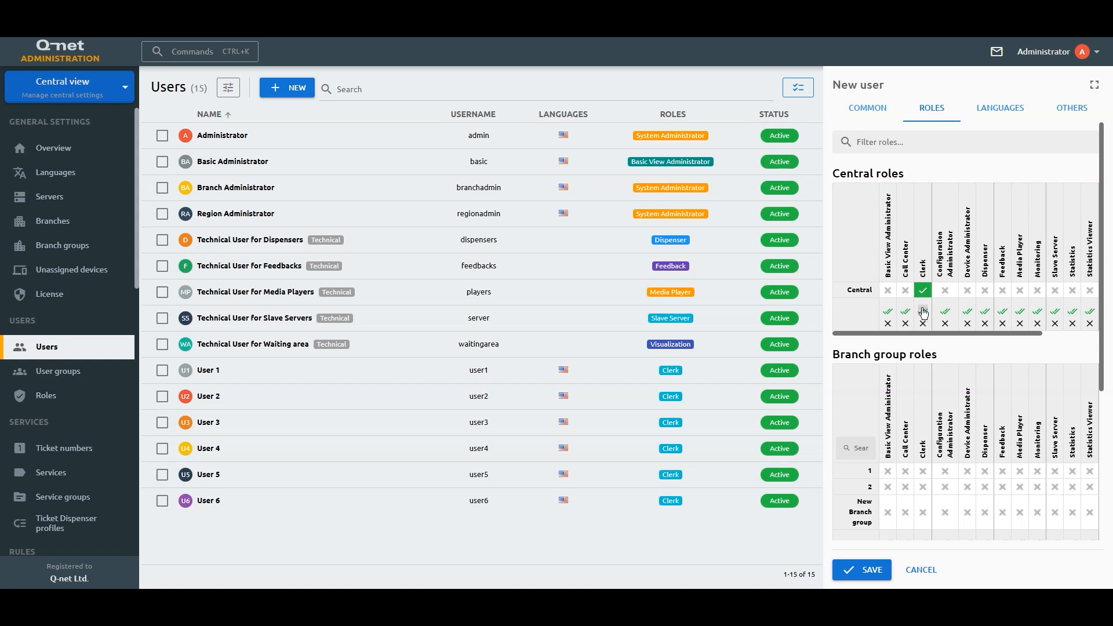
{"action": "left_click", "coordinate": [872, 571]}
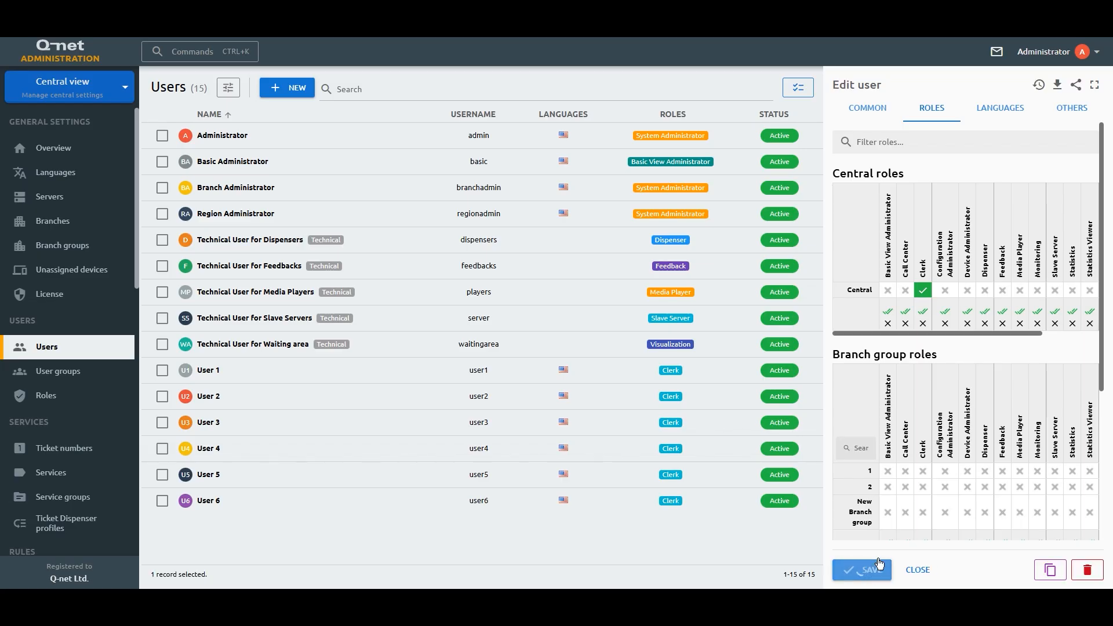
Step: Keep English as the user's default language and add Deutsche as an available language
{"action": "left_click", "coordinate": [1008, 115]}
{"action": "left_click", "coordinate": [946, 155]}
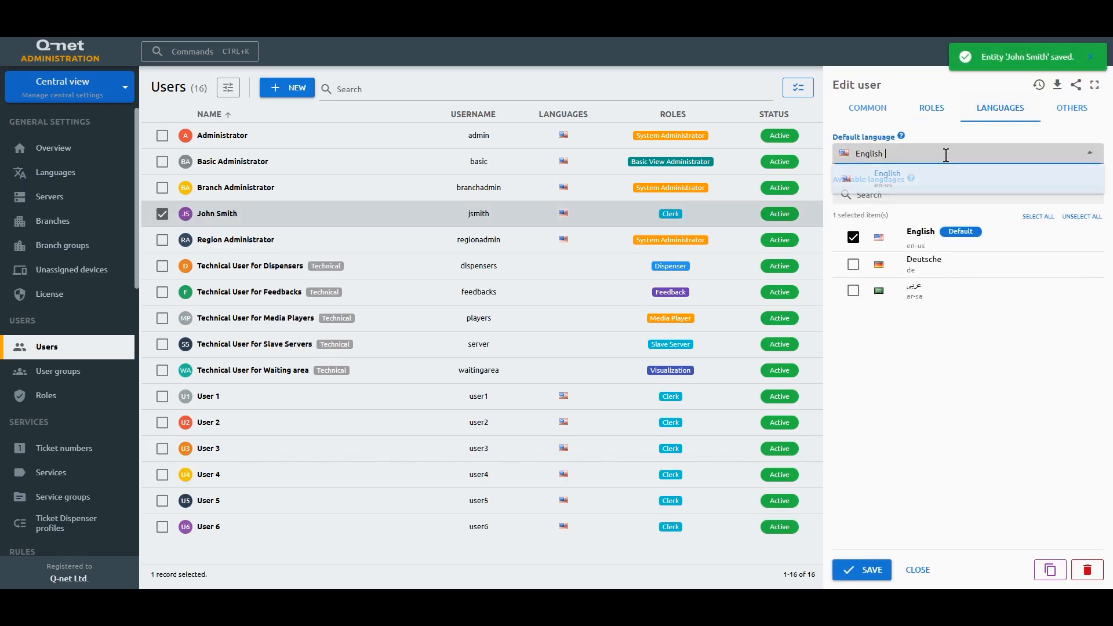
{"action": "left_click", "coordinate": [946, 155]}
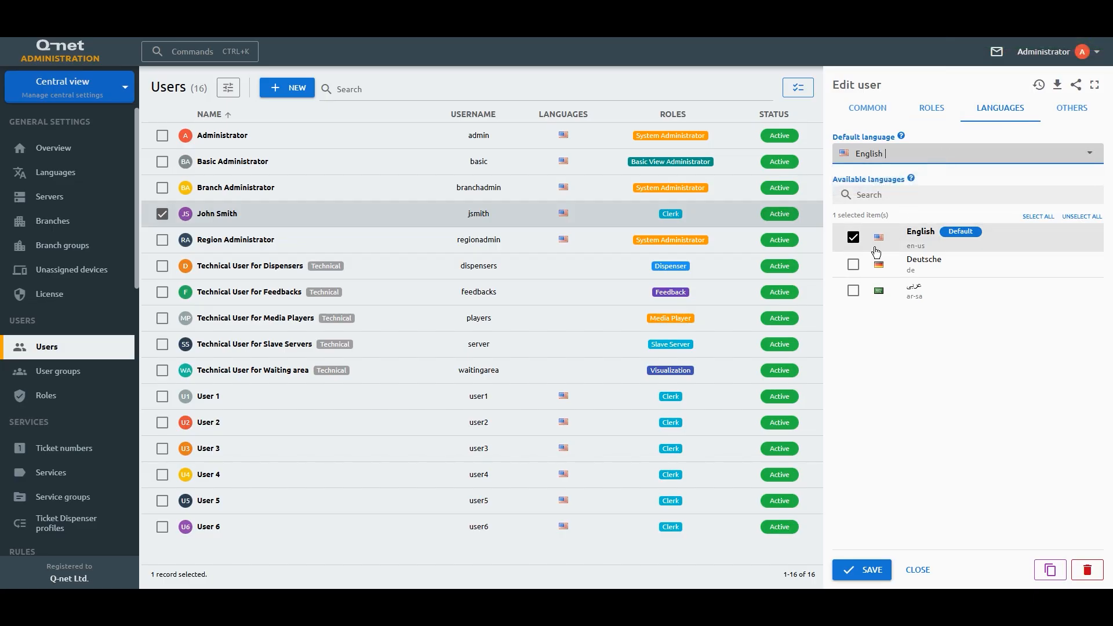
{"action": "left_click", "coordinate": [856, 266]}
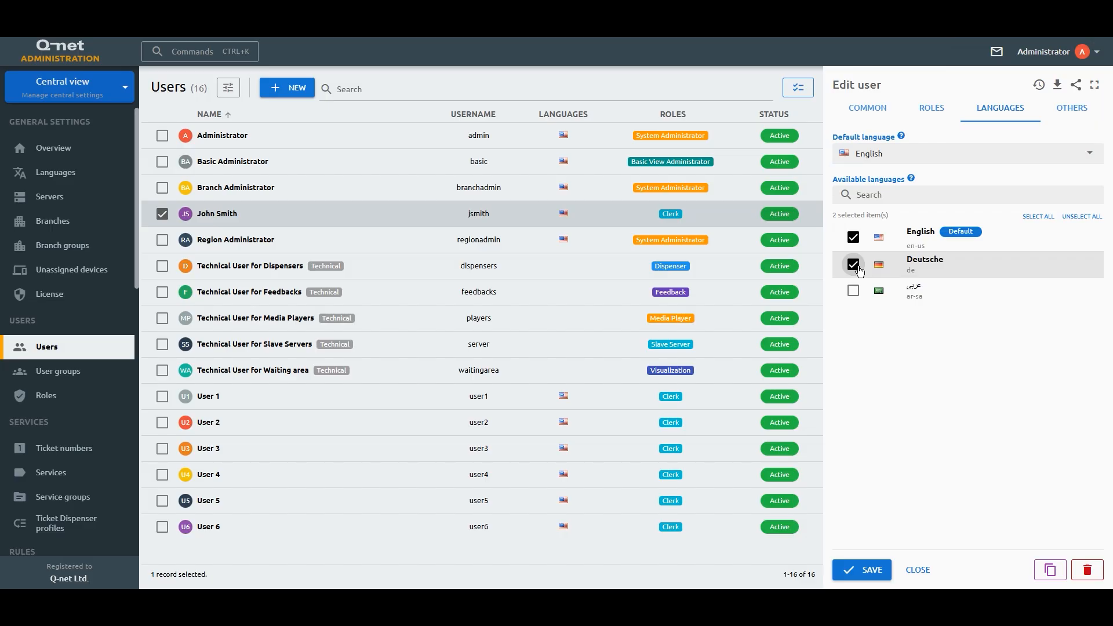
{"action": "left_click", "coordinate": [1078, 111]}
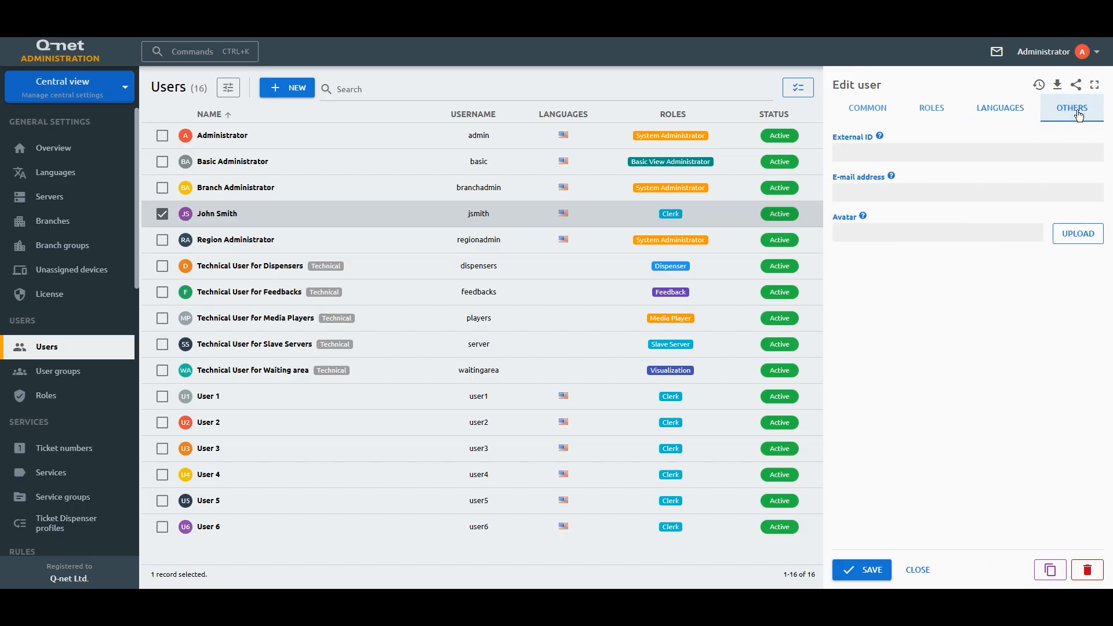
Step: Review the External ID, E-mail and Avatar fields, then go to the User groups list
{"action": "left_click", "coordinate": [933, 153]}
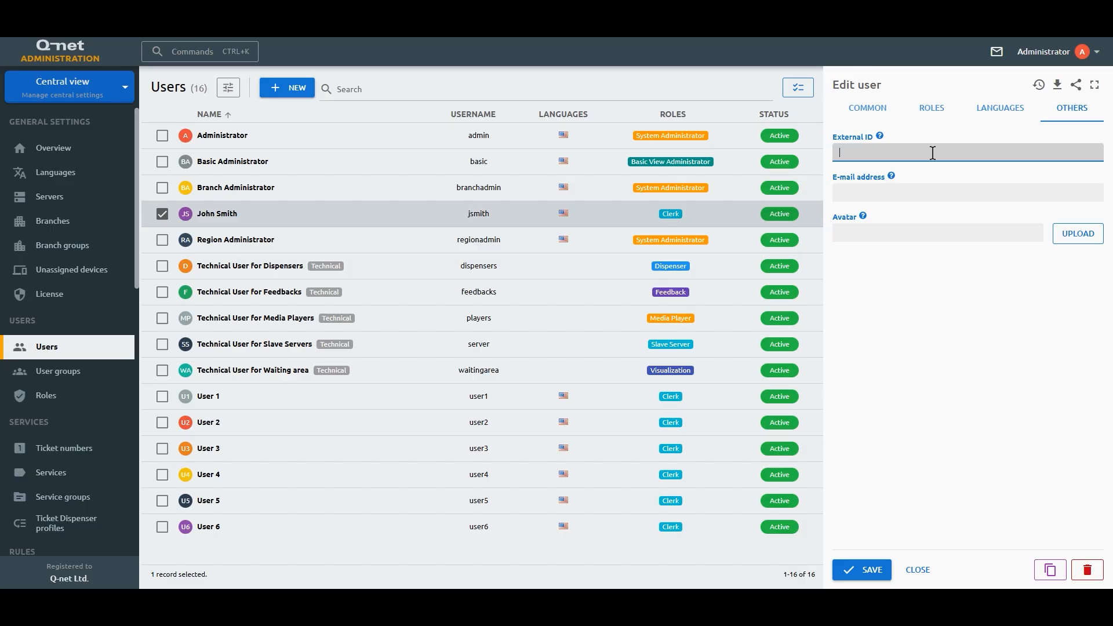
{"action": "left_click", "coordinate": [923, 188]}
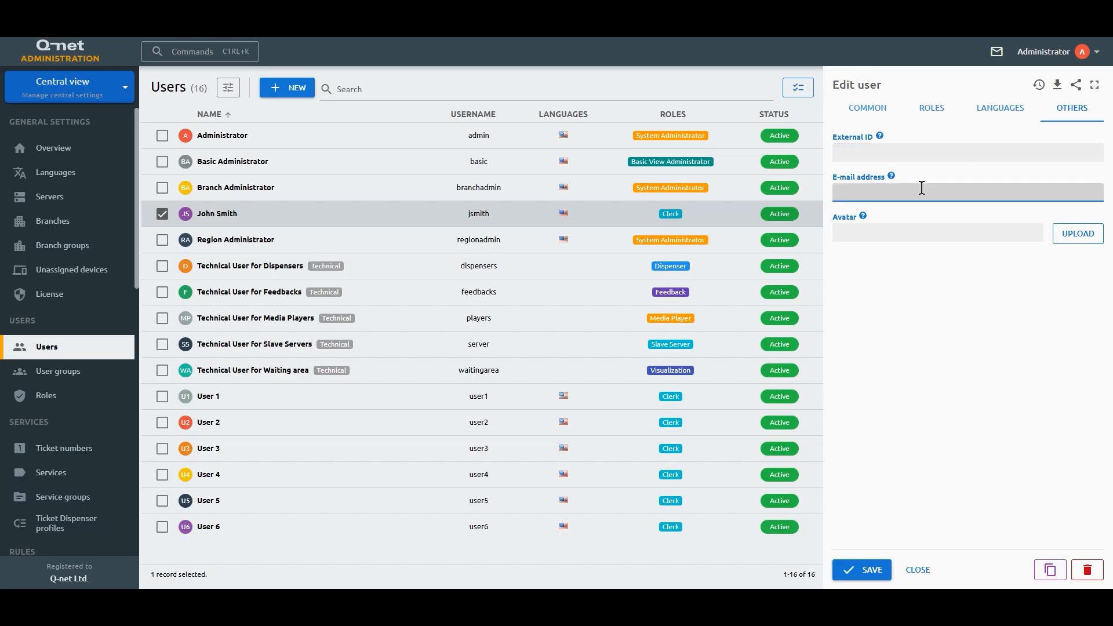
{"action": "left_click", "coordinate": [907, 230]}
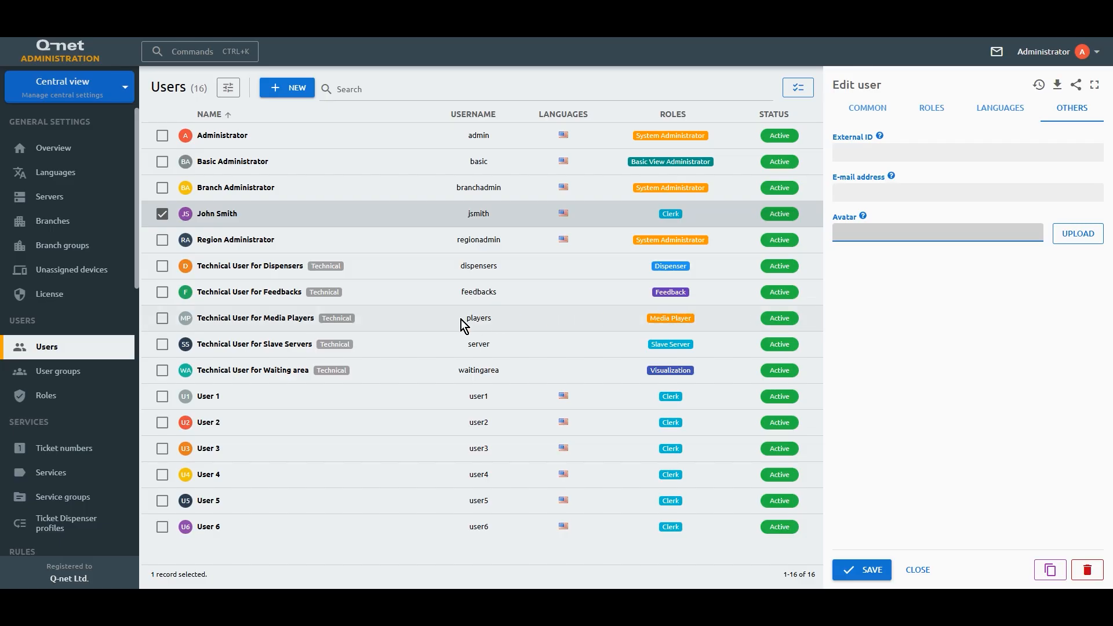
{"action": "left_click", "coordinate": [867, 110]}
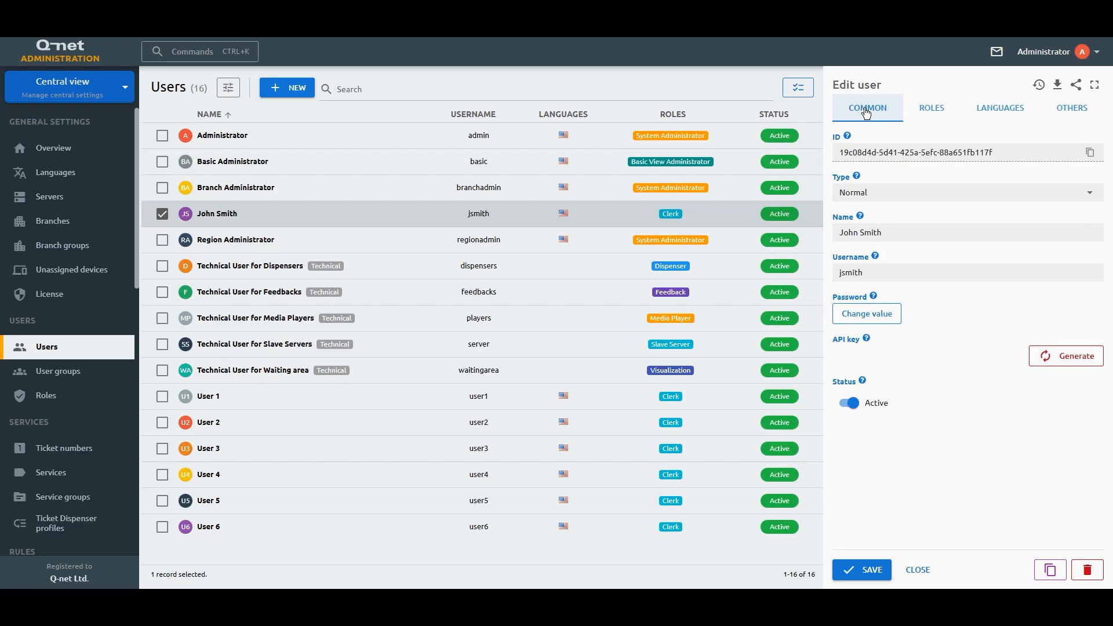
{"action": "left_click", "coordinate": [103, 377]}
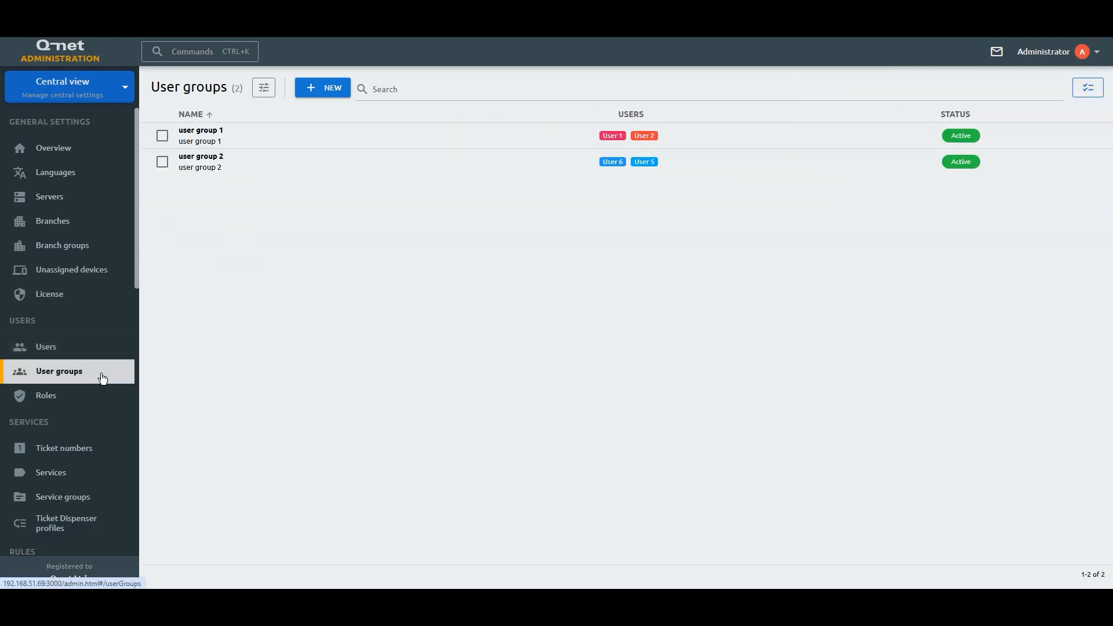
Step: Add the new user to user group 1's members, then go to the Roles list
{"action": "left_click", "coordinate": [461, 148]}
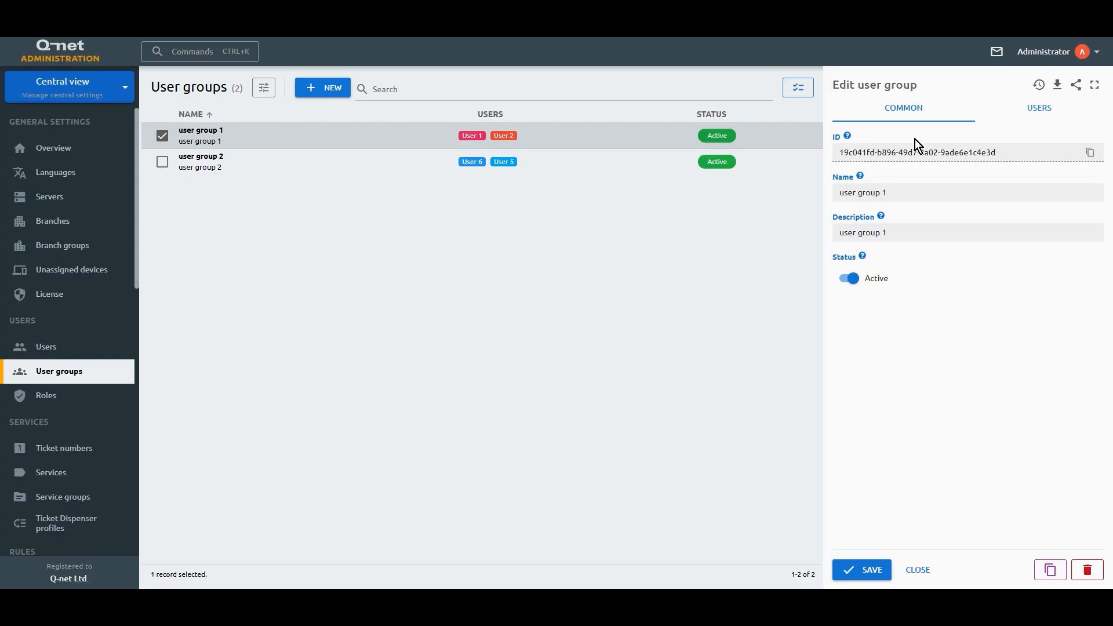
{"action": "left_click", "coordinate": [1015, 114]}
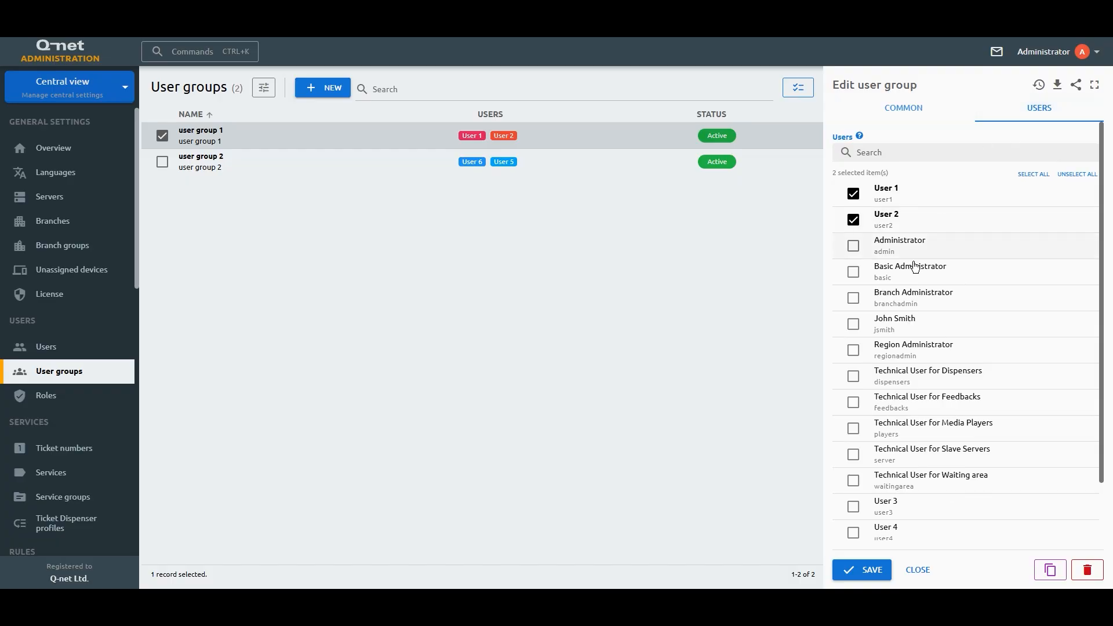
{"action": "scroll", "coordinate": [893, 301], "scroll_direction": "down", "scroll_amount": 2}
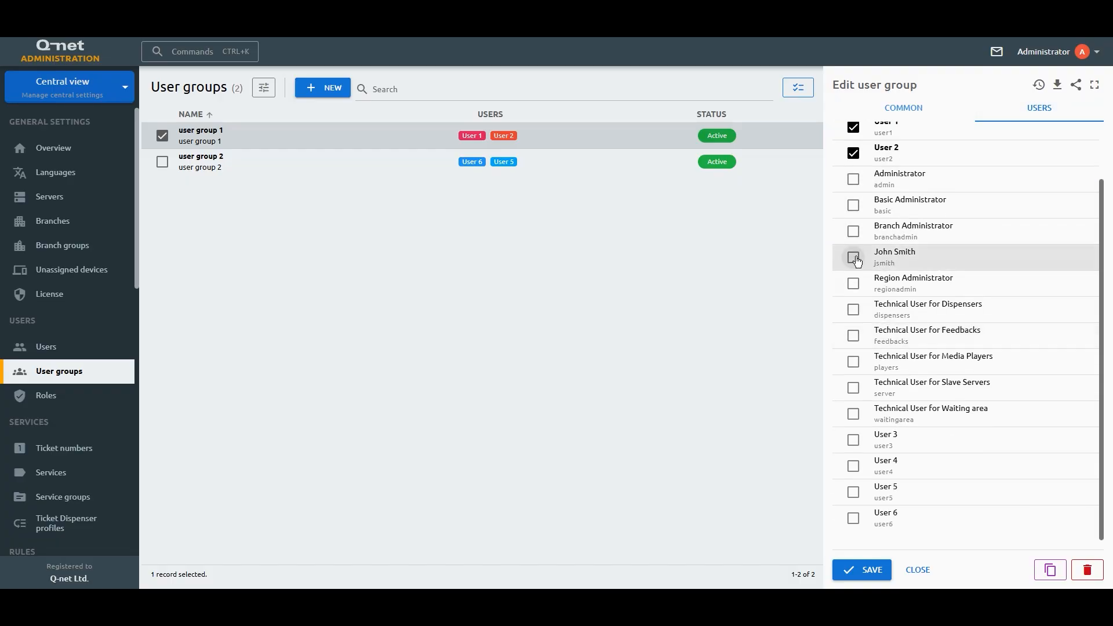
{"action": "left_click", "coordinate": [855, 258]}
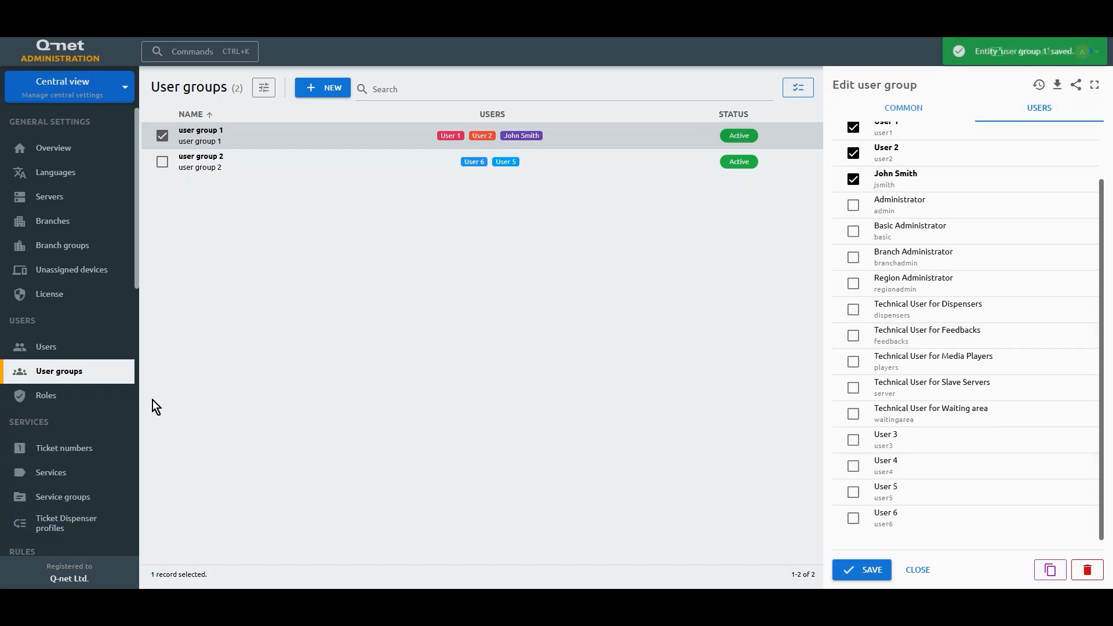
{"action": "left_click", "coordinate": [95, 399]}
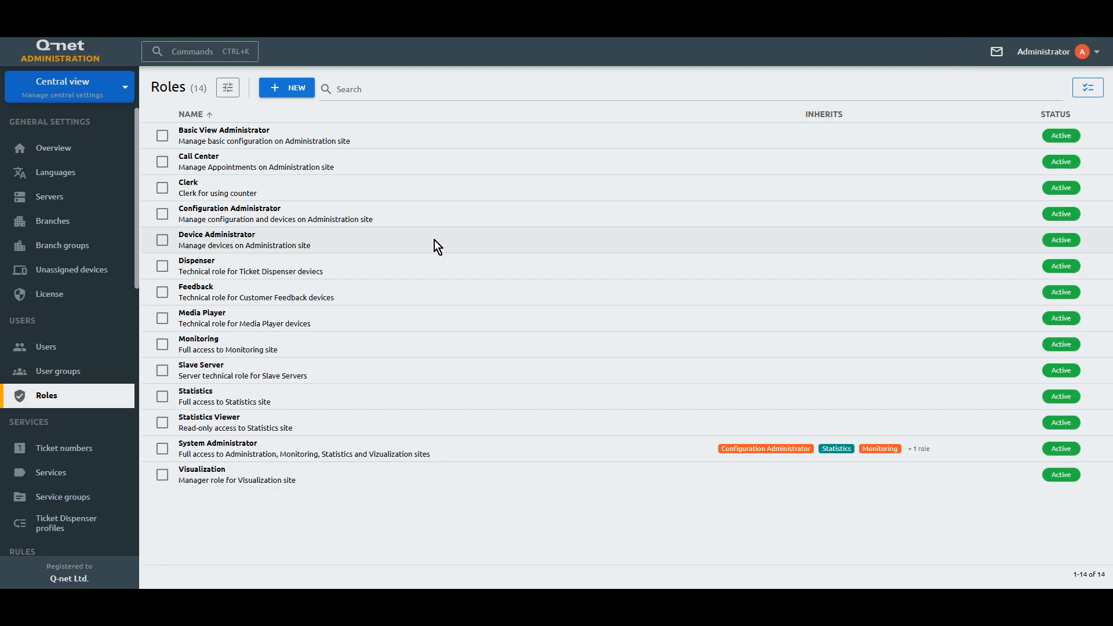
Step: Create a role named 'new role' that inherits from Clerk
{"action": "left_click", "coordinate": [298, 95]}
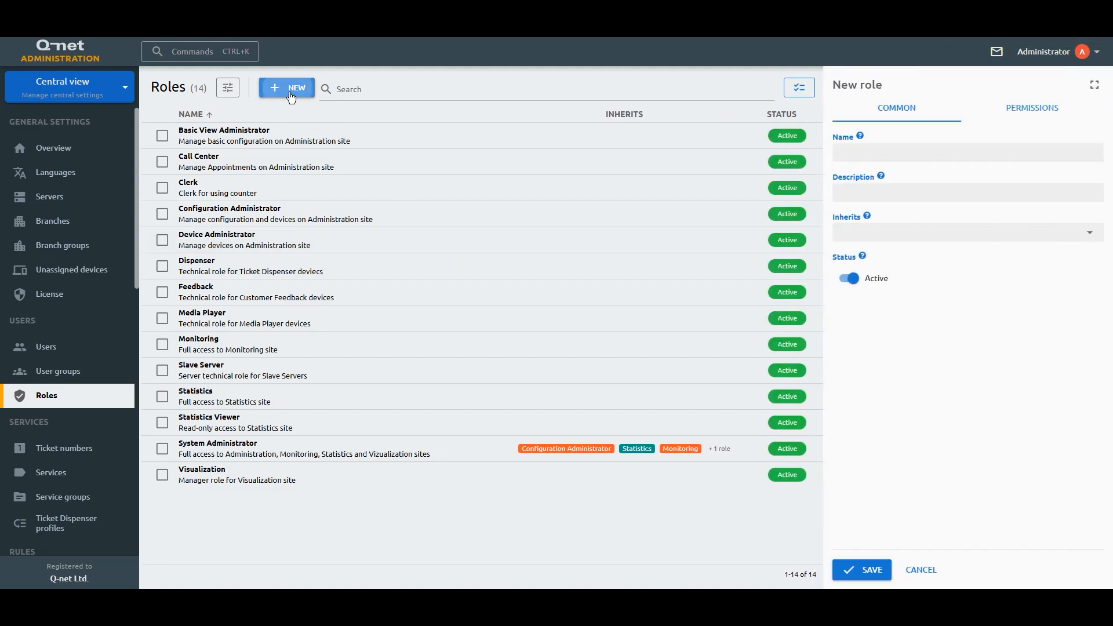
{"action": "left_click", "coordinate": [856, 153]}
{"action": "type", "text": "new role"}
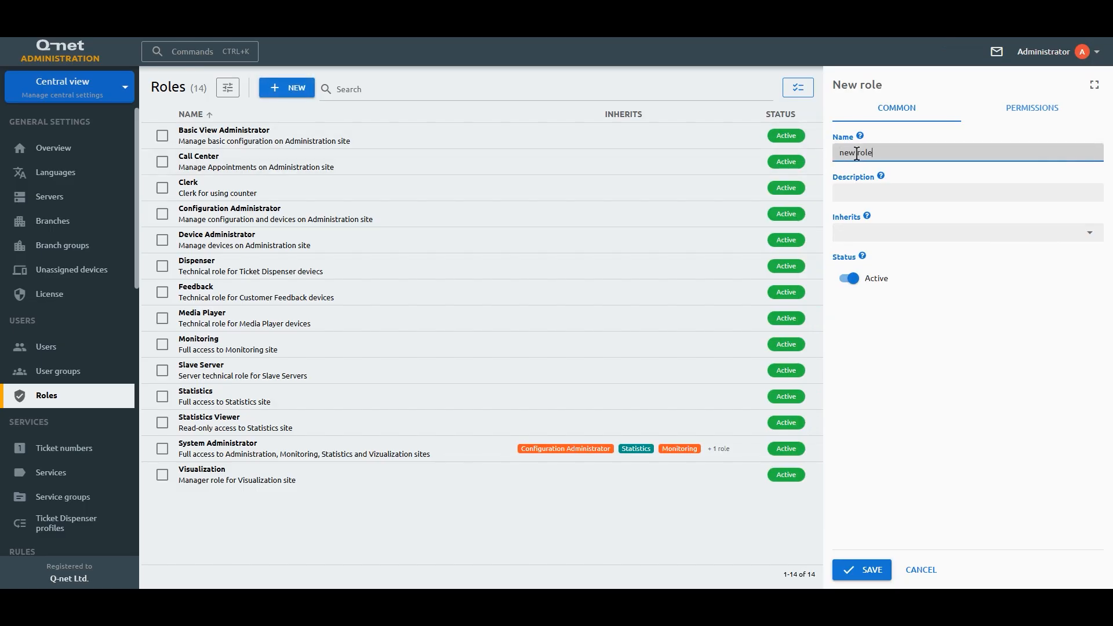
{"action": "left_click", "coordinate": [881, 233]}
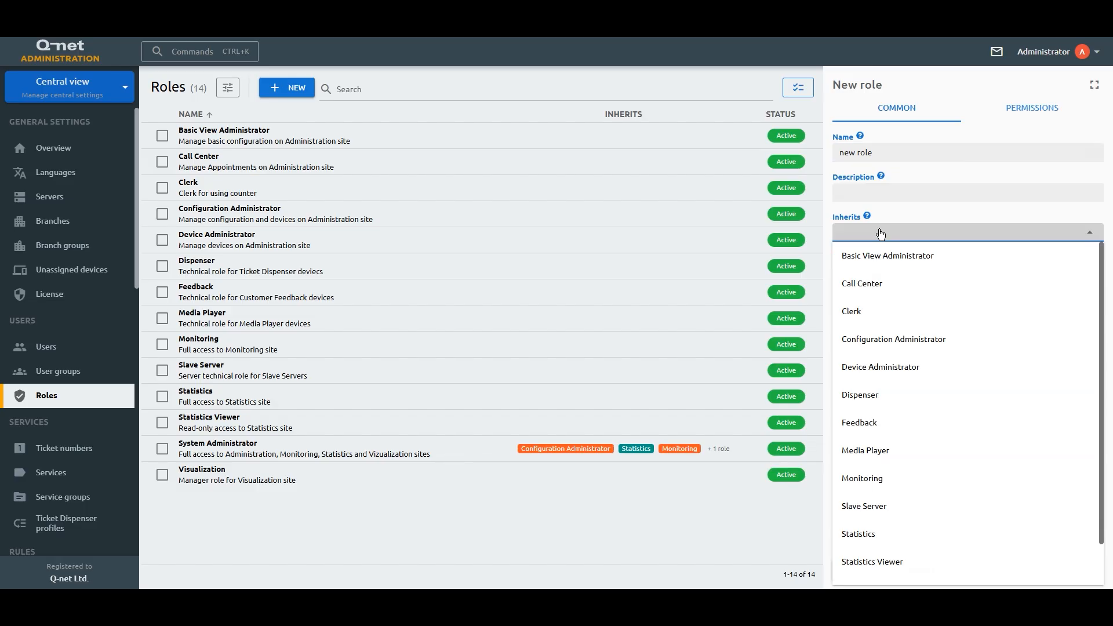
{"action": "left_click", "coordinate": [882, 313]}
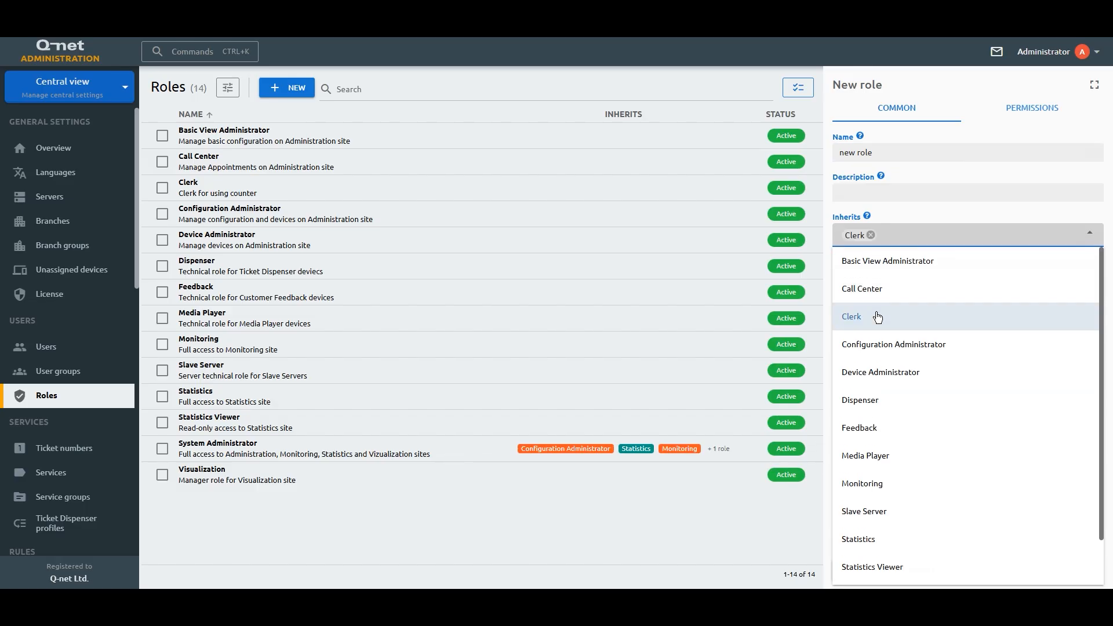
{"action": "left_click", "coordinate": [926, 204]}
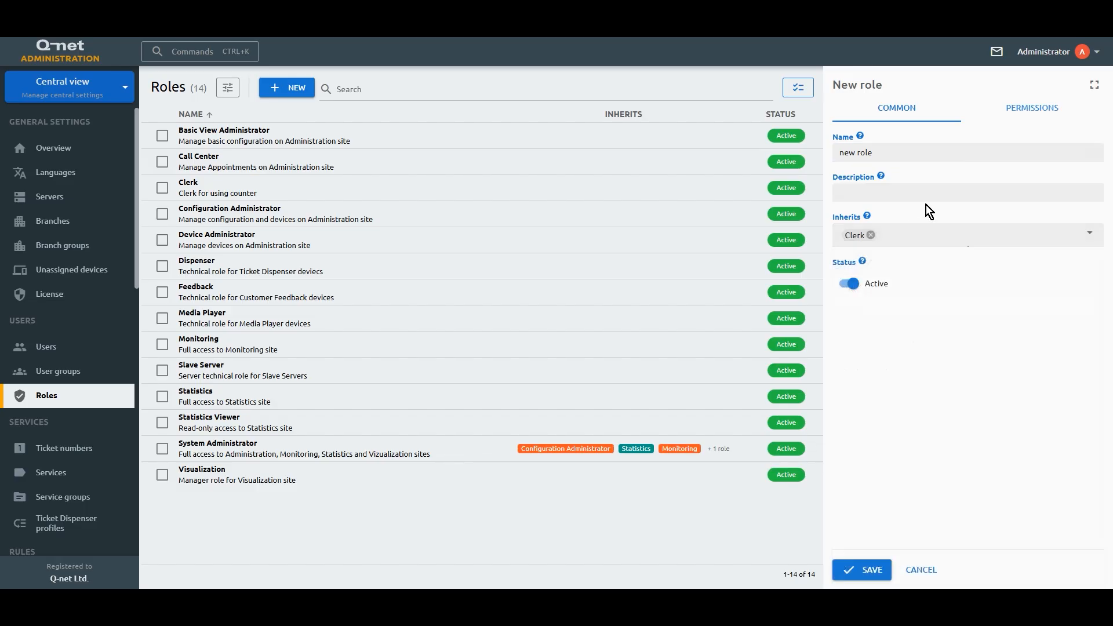
Step: Enable Statistics with only ticketHistory.view and voiceRecording.play allowed, then save the role
{"action": "left_click", "coordinate": [1003, 115]}
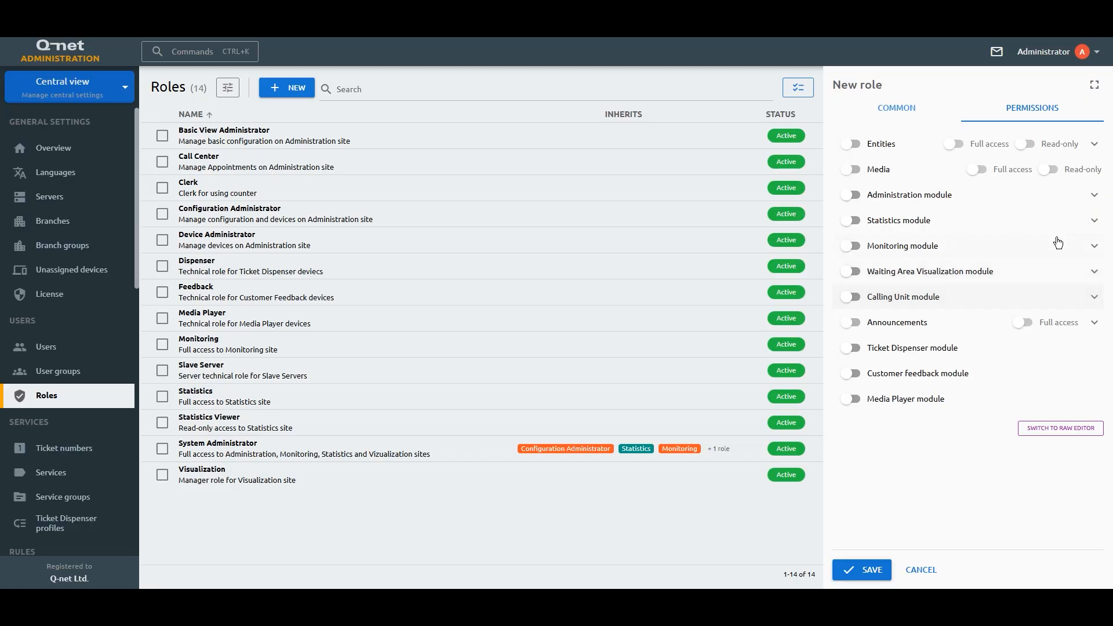
{"action": "left_click", "coordinate": [1094, 223]}
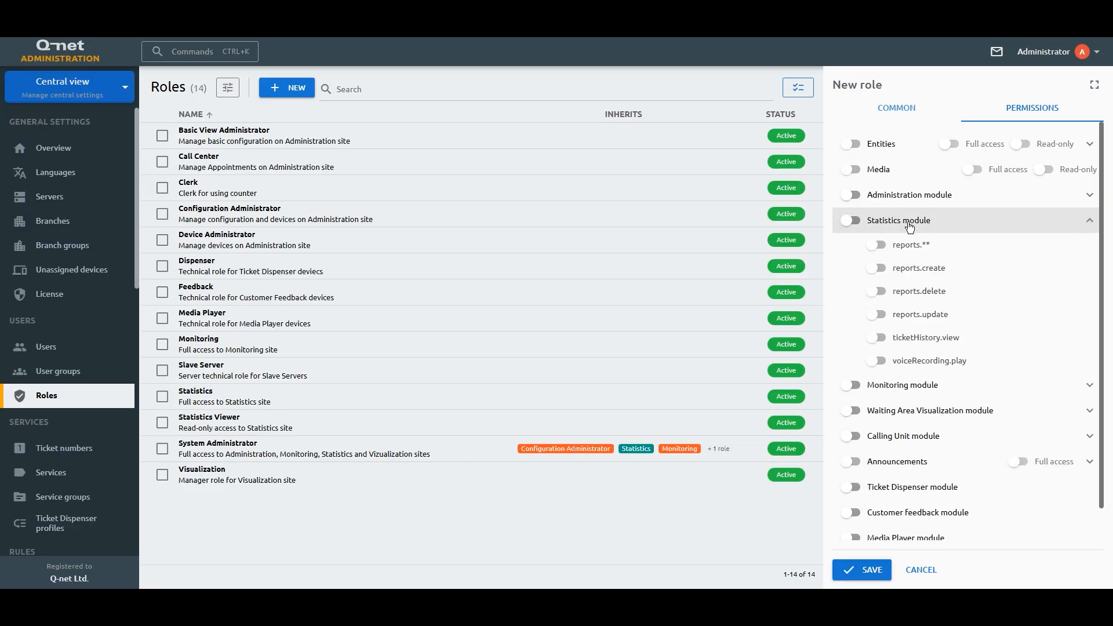
{"action": "left_click", "coordinate": [851, 220]}
{"action": "left_click", "coordinate": [1021, 224]}
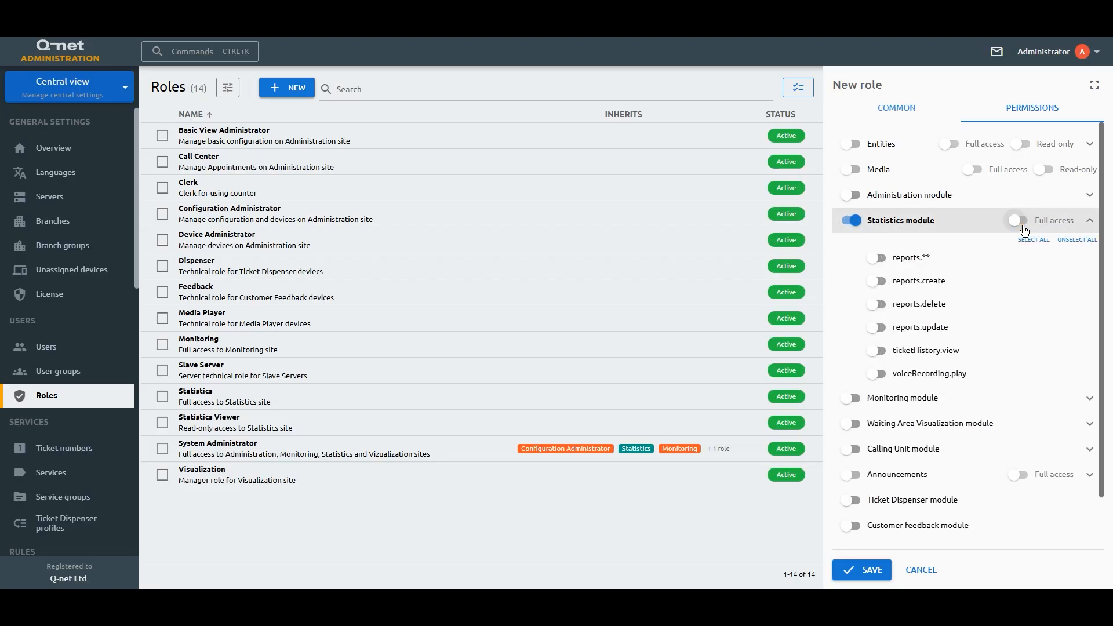
{"action": "left_click", "coordinate": [877, 374]}
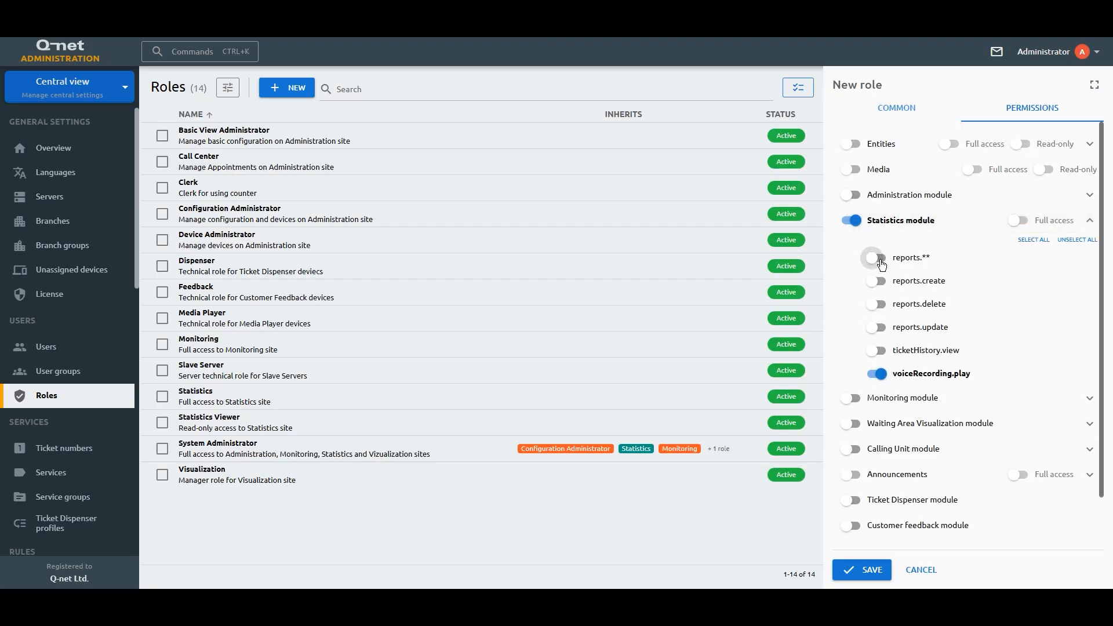
{"action": "left_click", "coordinate": [876, 350]}
{"action": "left_click", "coordinate": [862, 569]}
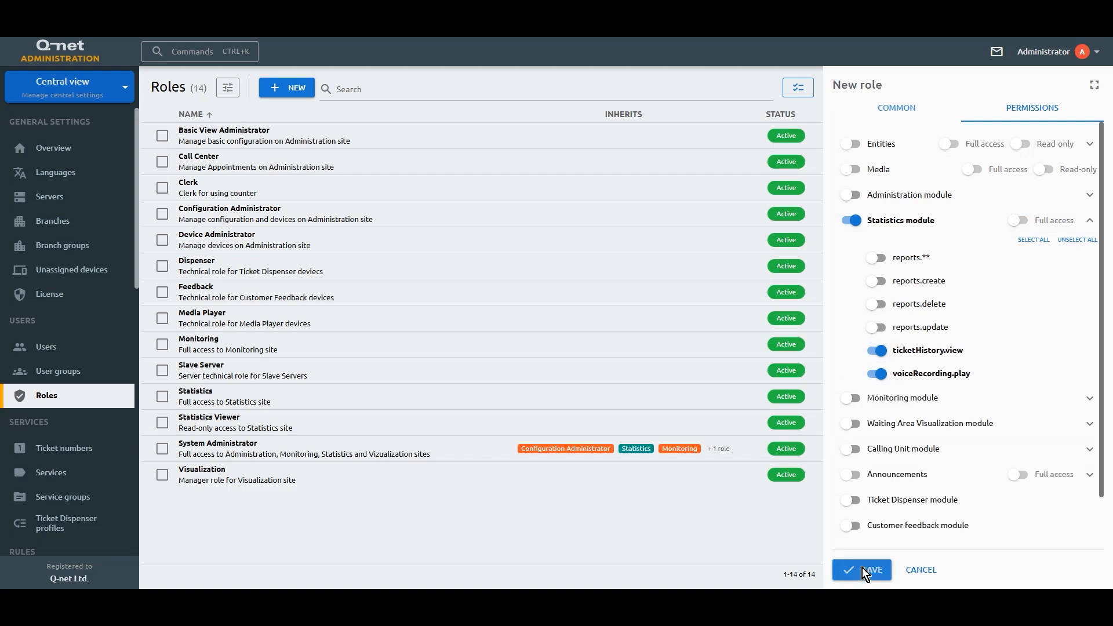
Step: Allow all Calling Unit permissions for Clerk except directCall, without full access, and save
{"action": "left_click", "coordinate": [444, 200]}
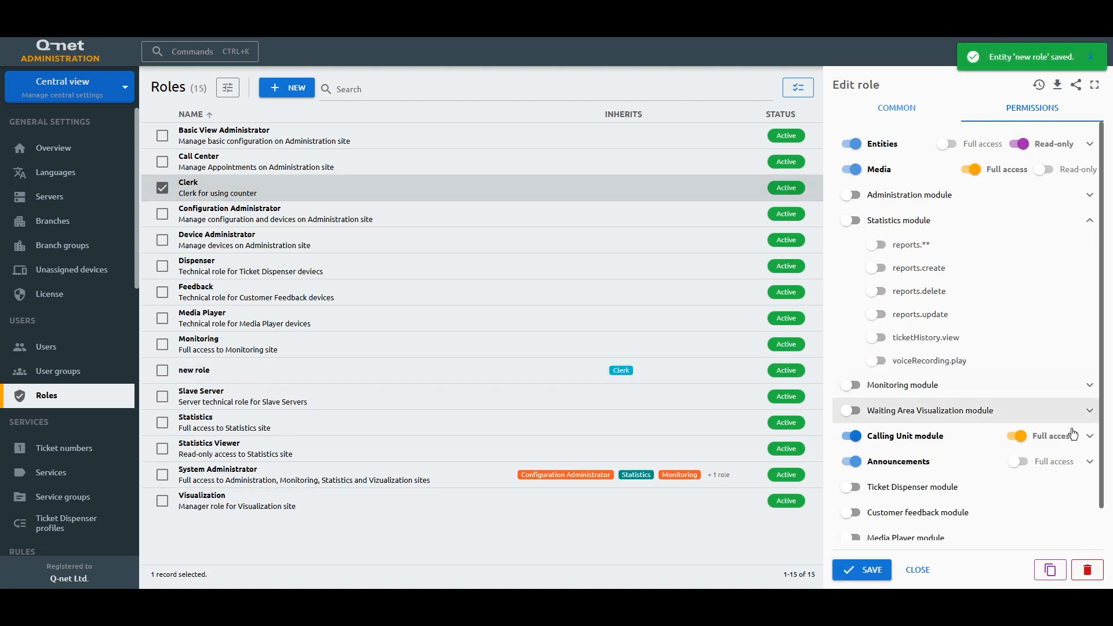
{"action": "left_click", "coordinate": [1090, 438]}
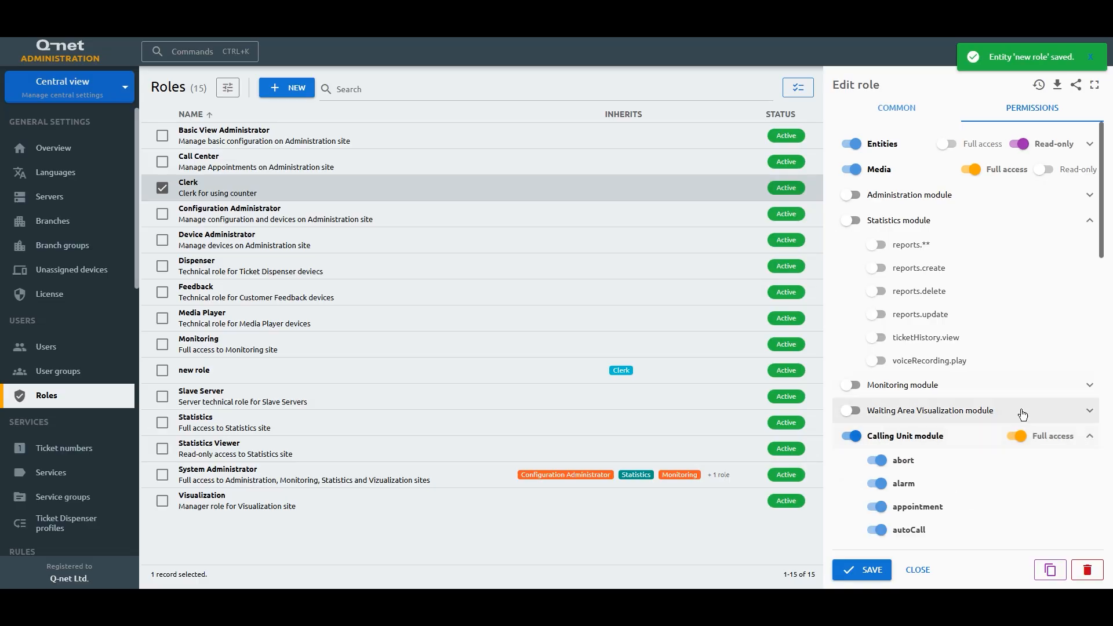
{"action": "scroll", "coordinate": [1021, 410], "scroll_direction": "down", "scroll_amount": 5}
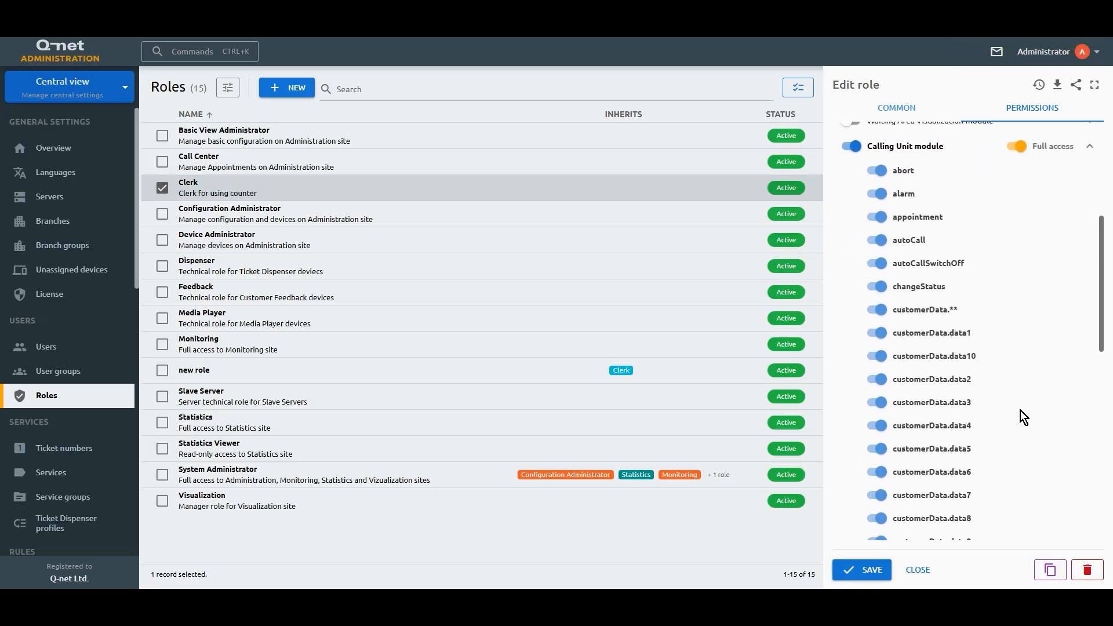
{"action": "scroll", "coordinate": [1020, 410], "scroll_direction": "down", "scroll_amount": 3}
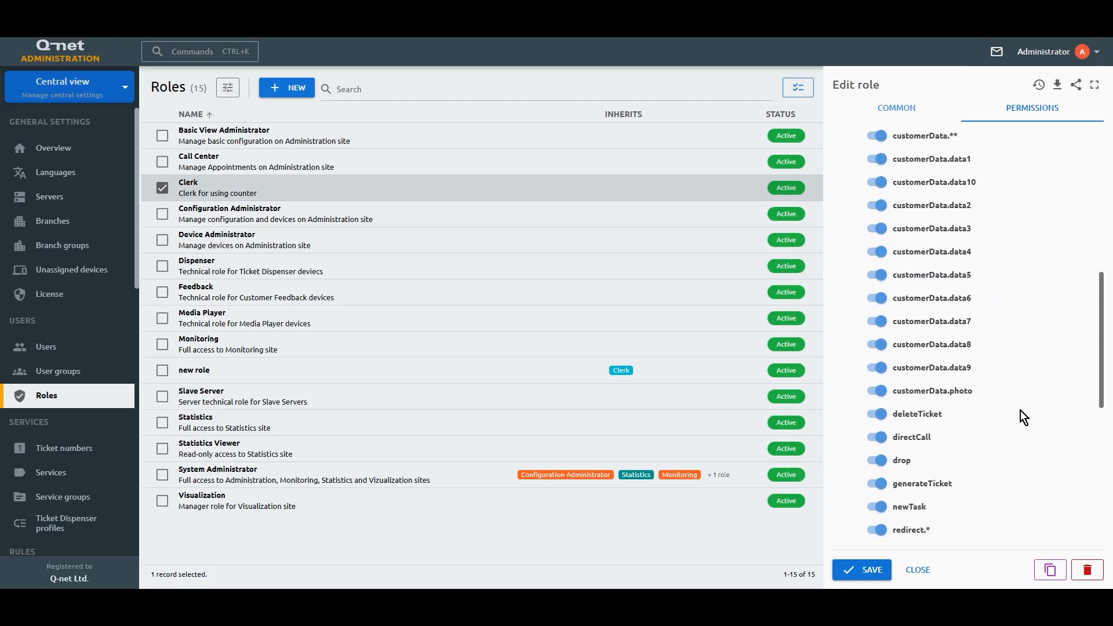
{"action": "scroll", "coordinate": [878, 439], "scroll_direction": "up", "scroll_amount": 4}
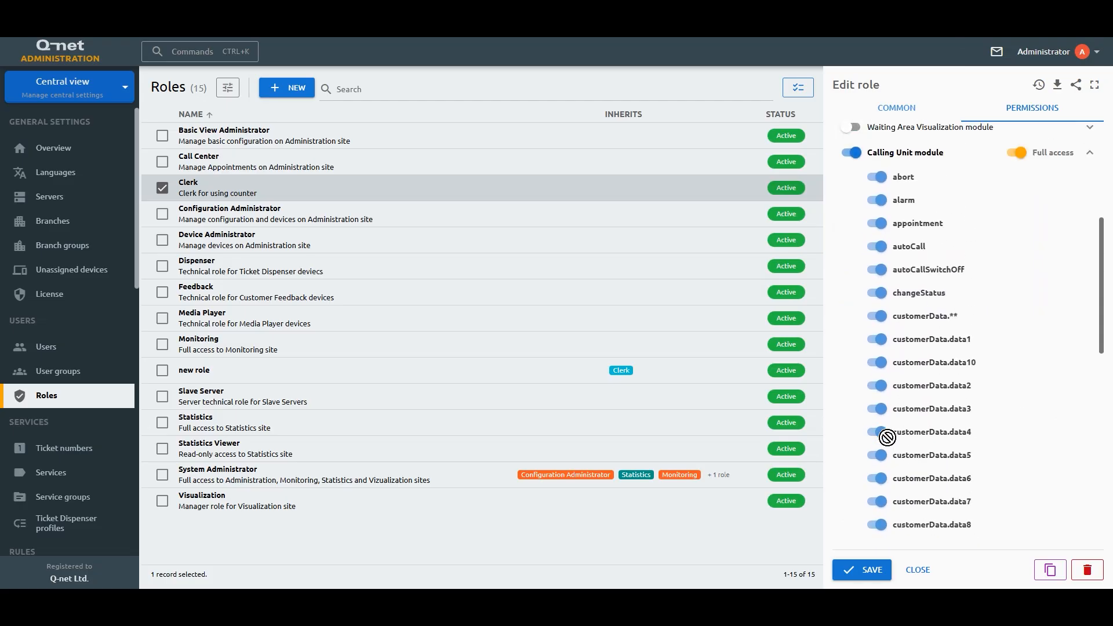
{"action": "left_click", "coordinate": [1018, 204]}
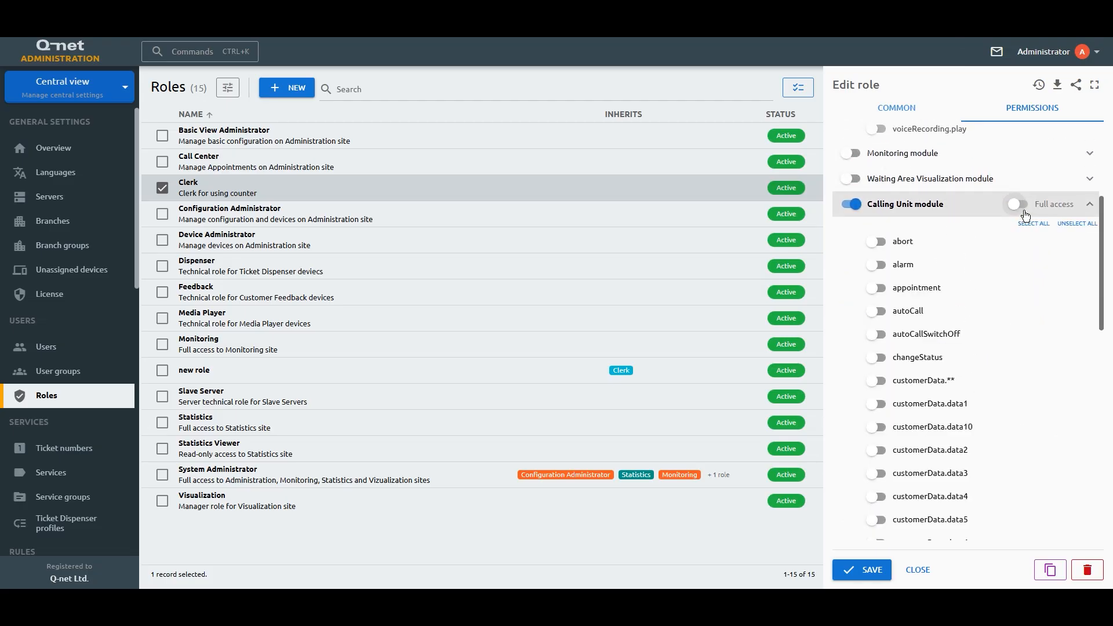
{"action": "left_click", "coordinate": [1034, 224]}
{"action": "scroll", "coordinate": [990, 351], "scroll_direction": "down", "scroll_amount": 5}
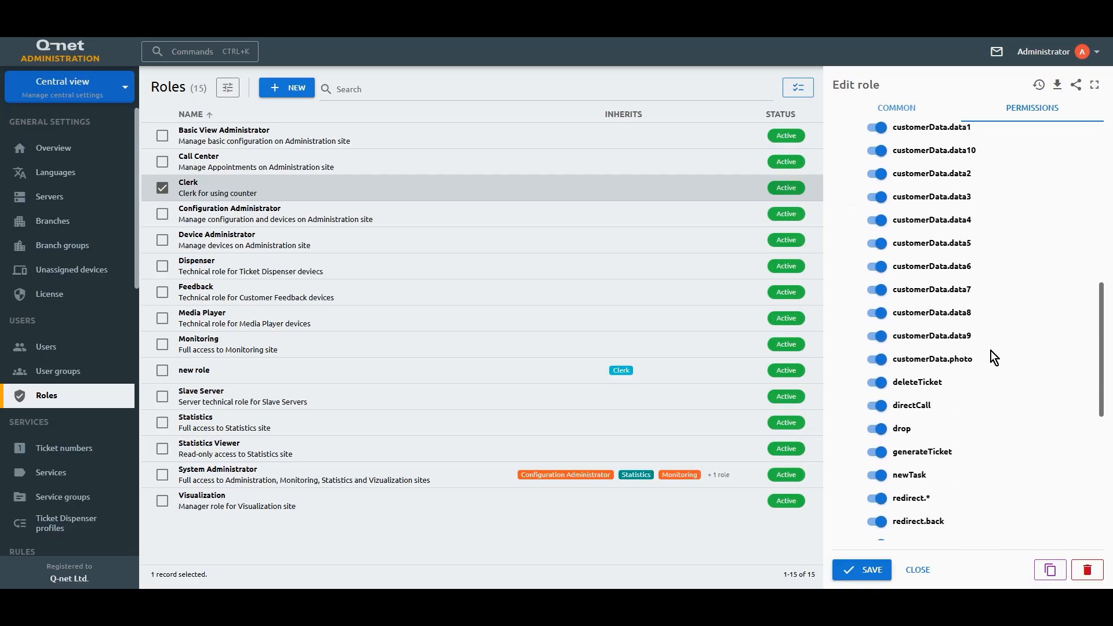
{"action": "left_click", "coordinate": [875, 393]}
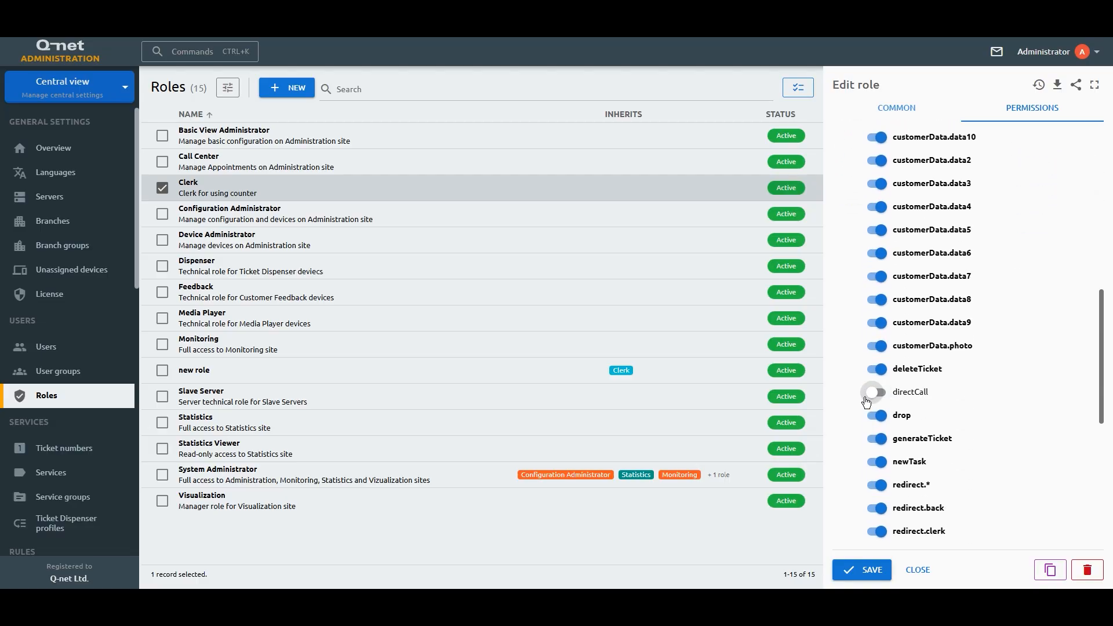
{"action": "left_click", "coordinate": [847, 567]}
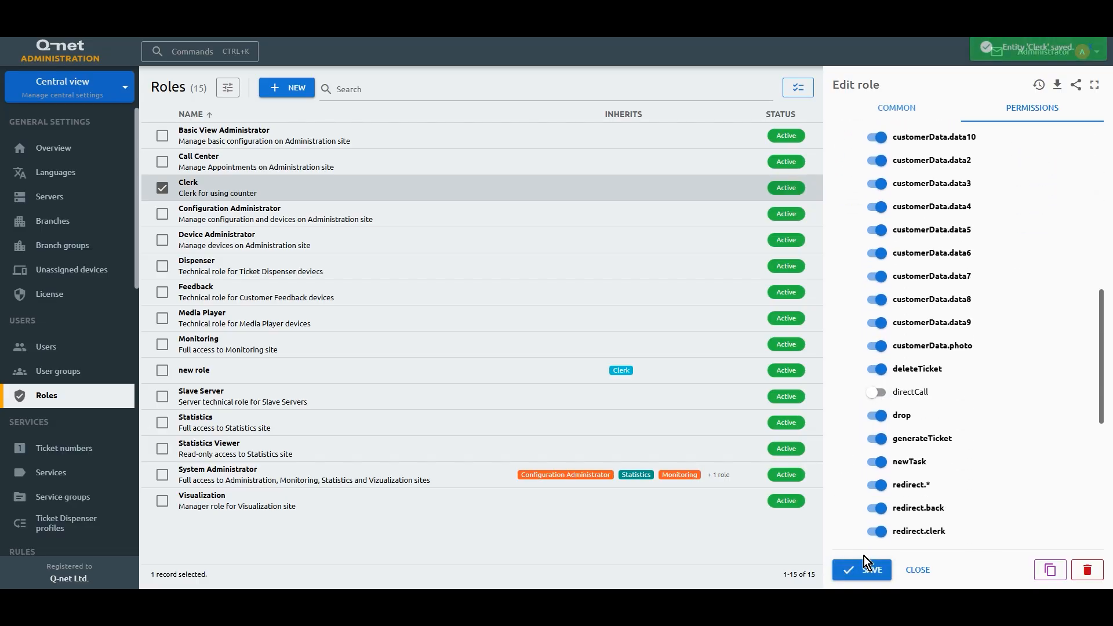